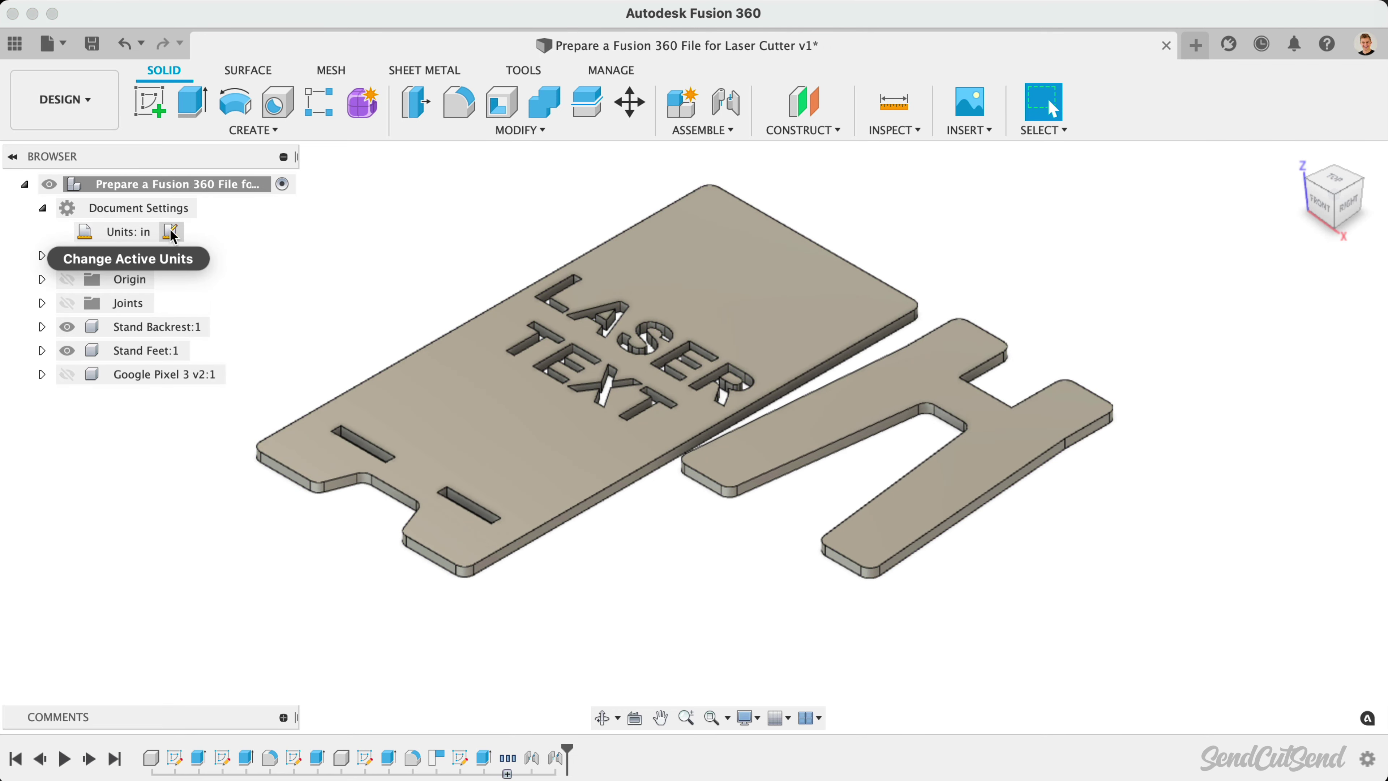
Select the H-shaped feet profile, then clear the selection.
{"action": "left_click", "coordinate": [171, 234]}
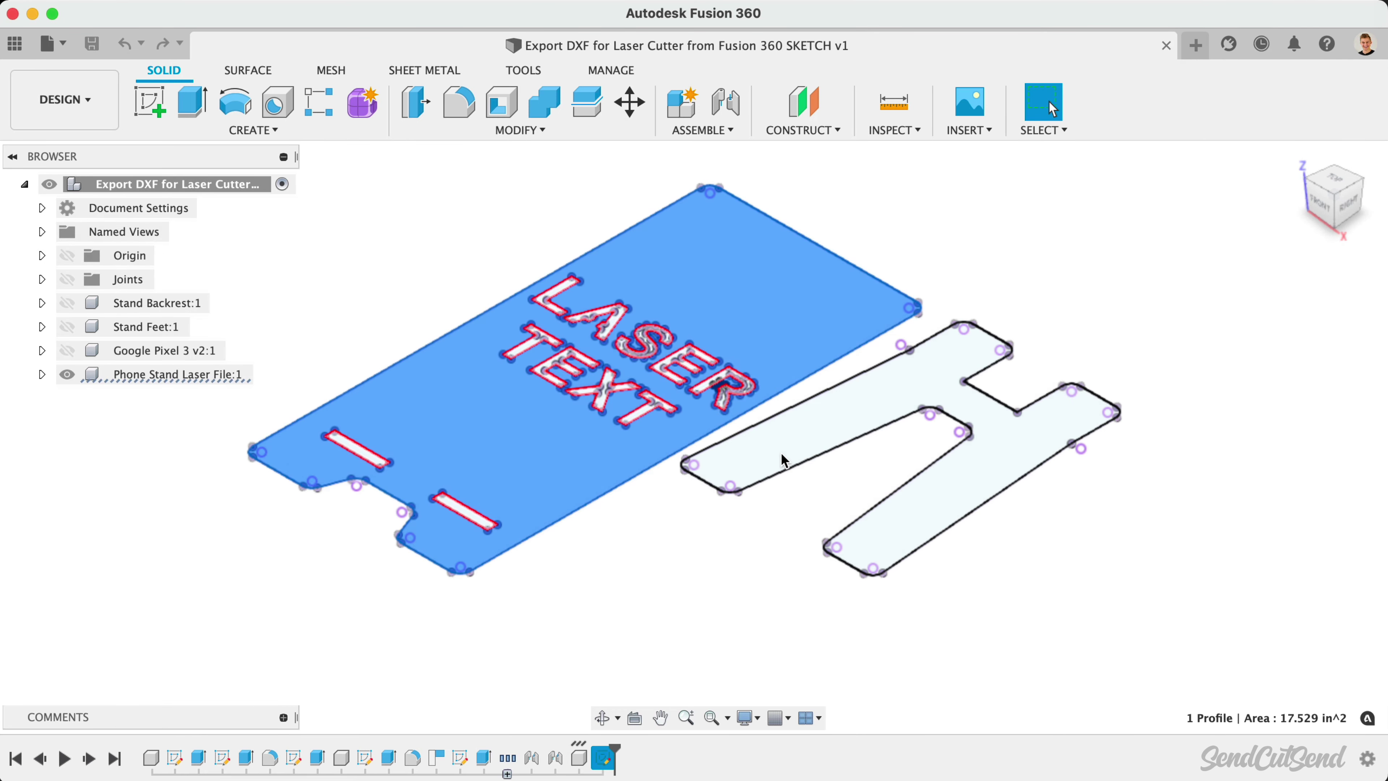
{"action": "left_click", "coordinate": [784, 461]}
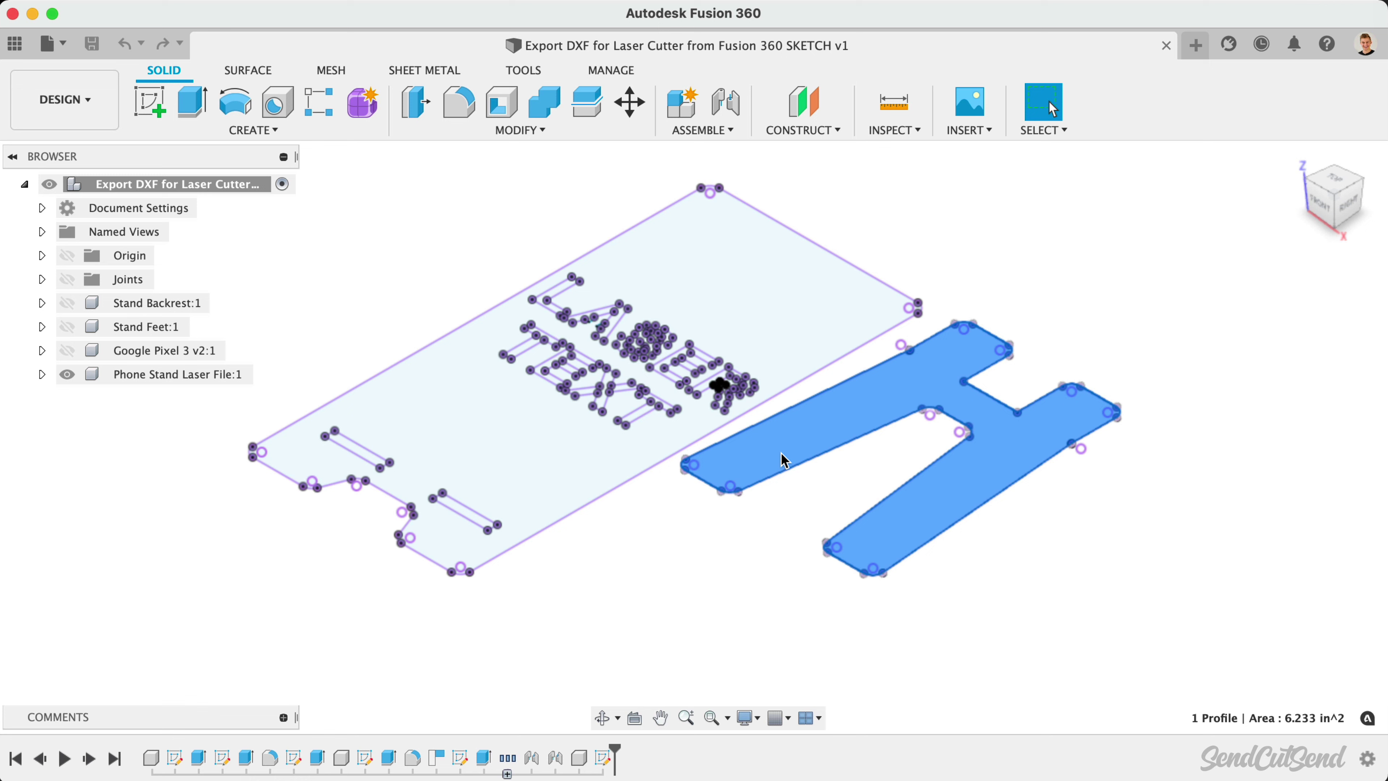
{"action": "left_click", "coordinate": [620, 554]}
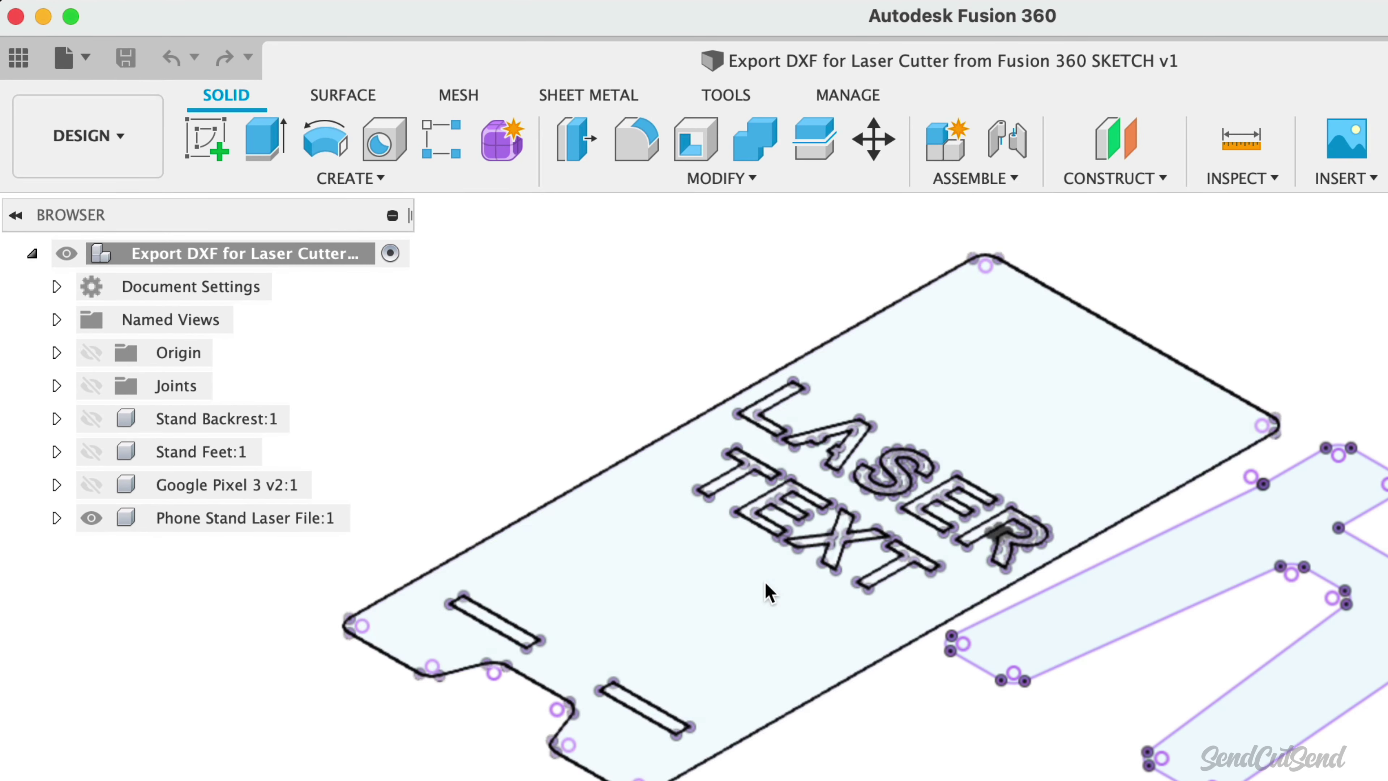
Rename Sketch1 under Phone Stand Laser File > Sketches to 'Ready for Laser Cutter'.
{"action": "left_click", "coordinate": [56, 519]}
{"action": "left_click", "coordinate": [80, 584]}
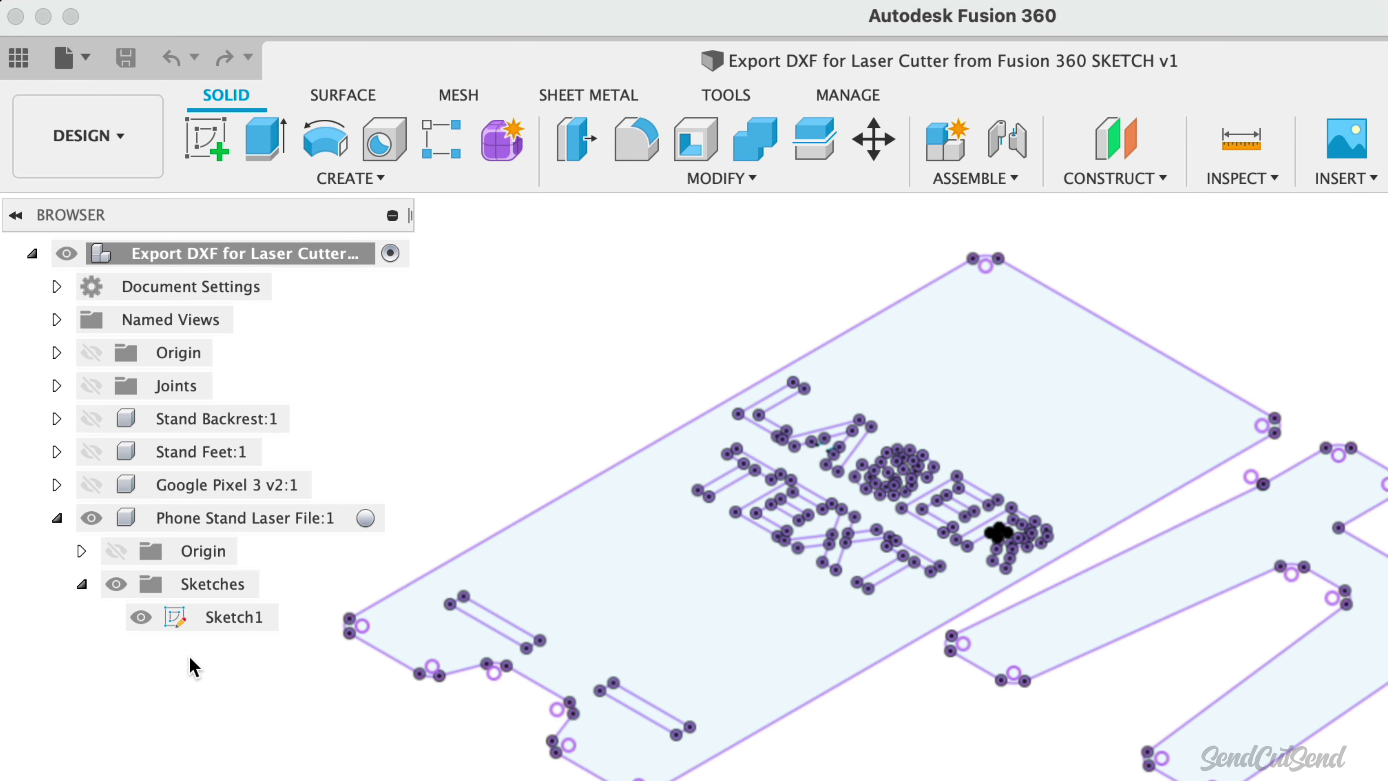
{"action": "left_click", "coordinate": [210, 623]}
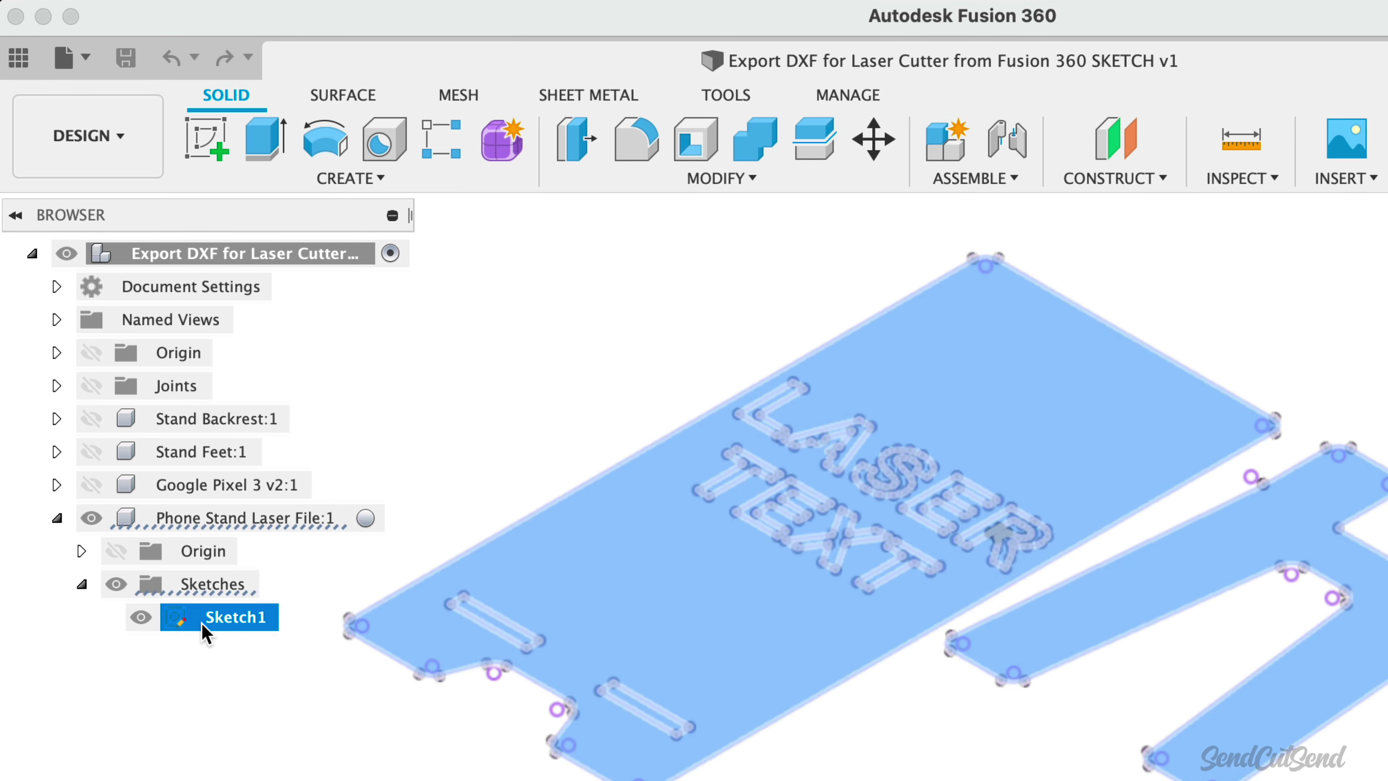
{"action": "left_click", "coordinate": [228, 626]}
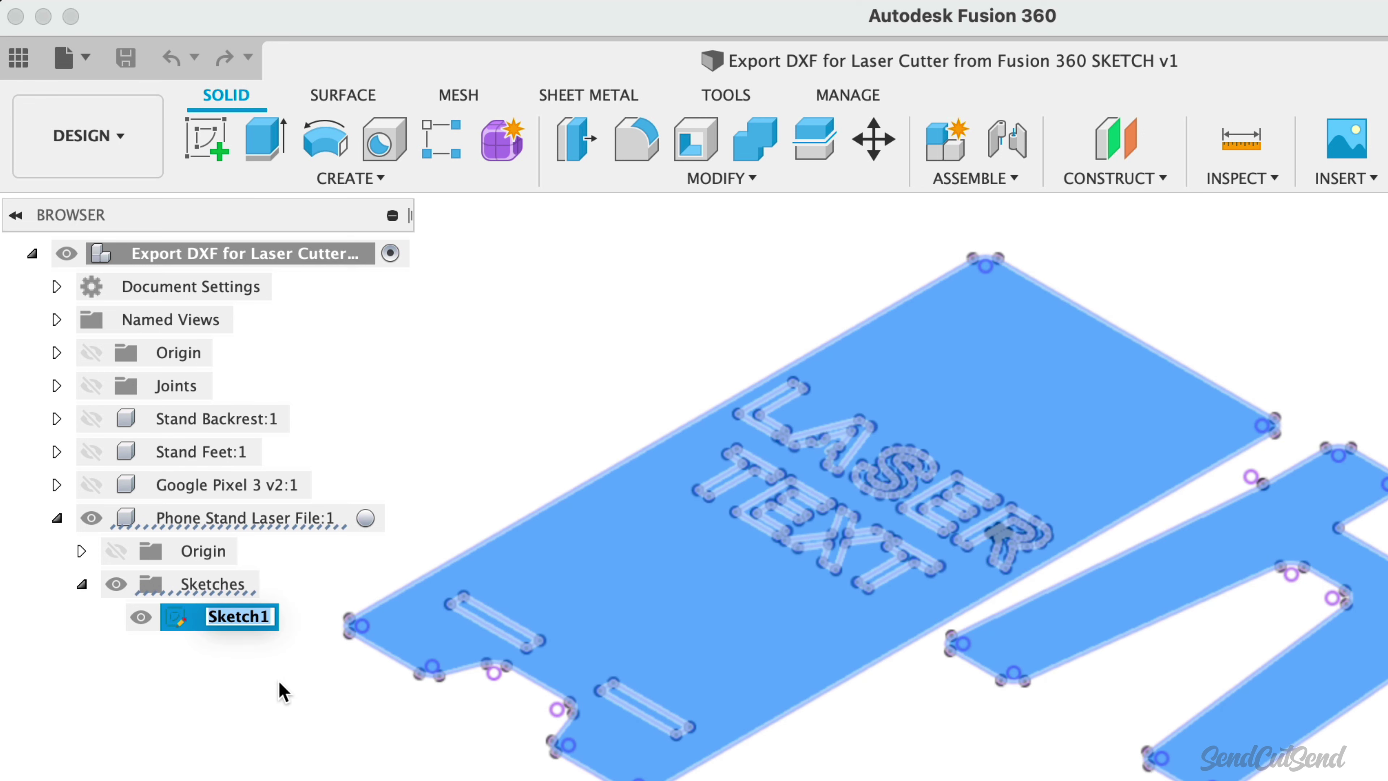
{"action": "type", "text": "Ready for Laser Cutter"}
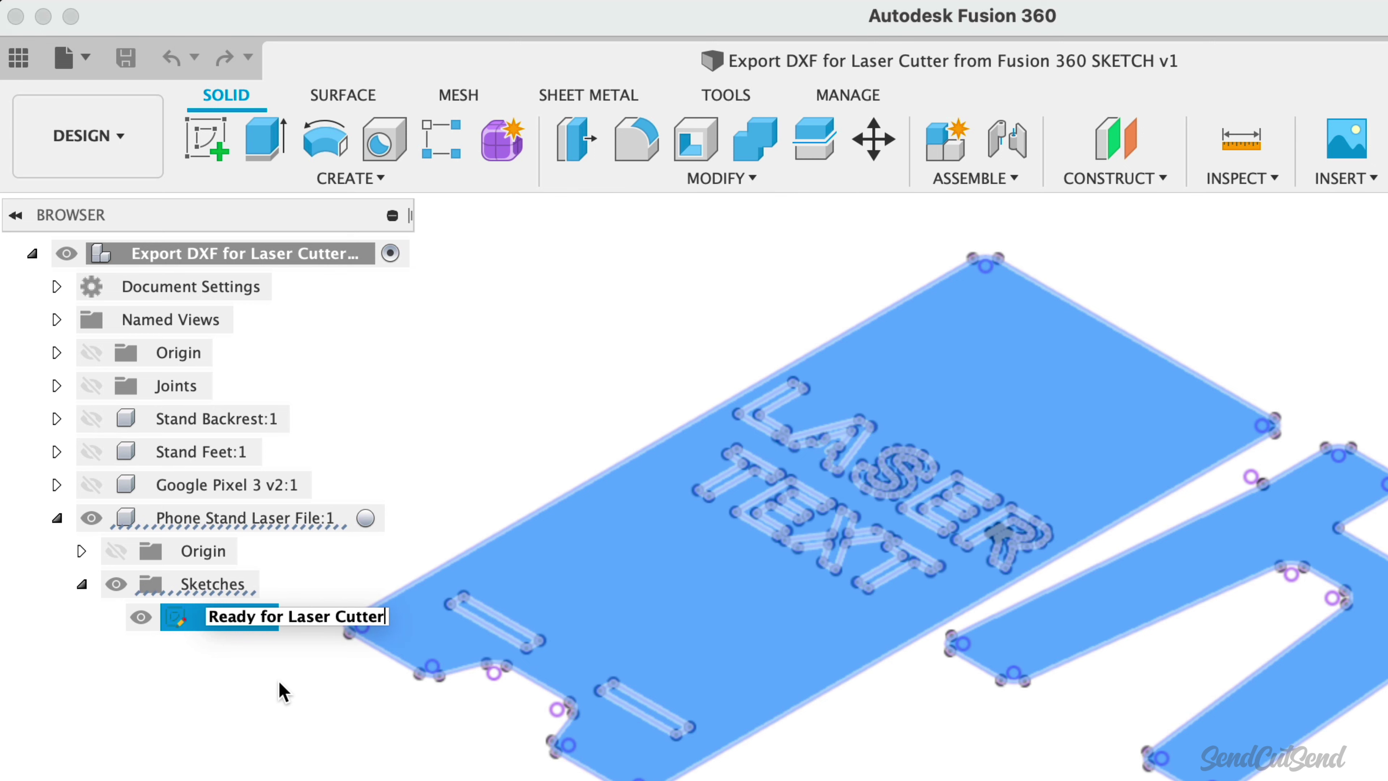
{"action": "key", "text": "Return"}
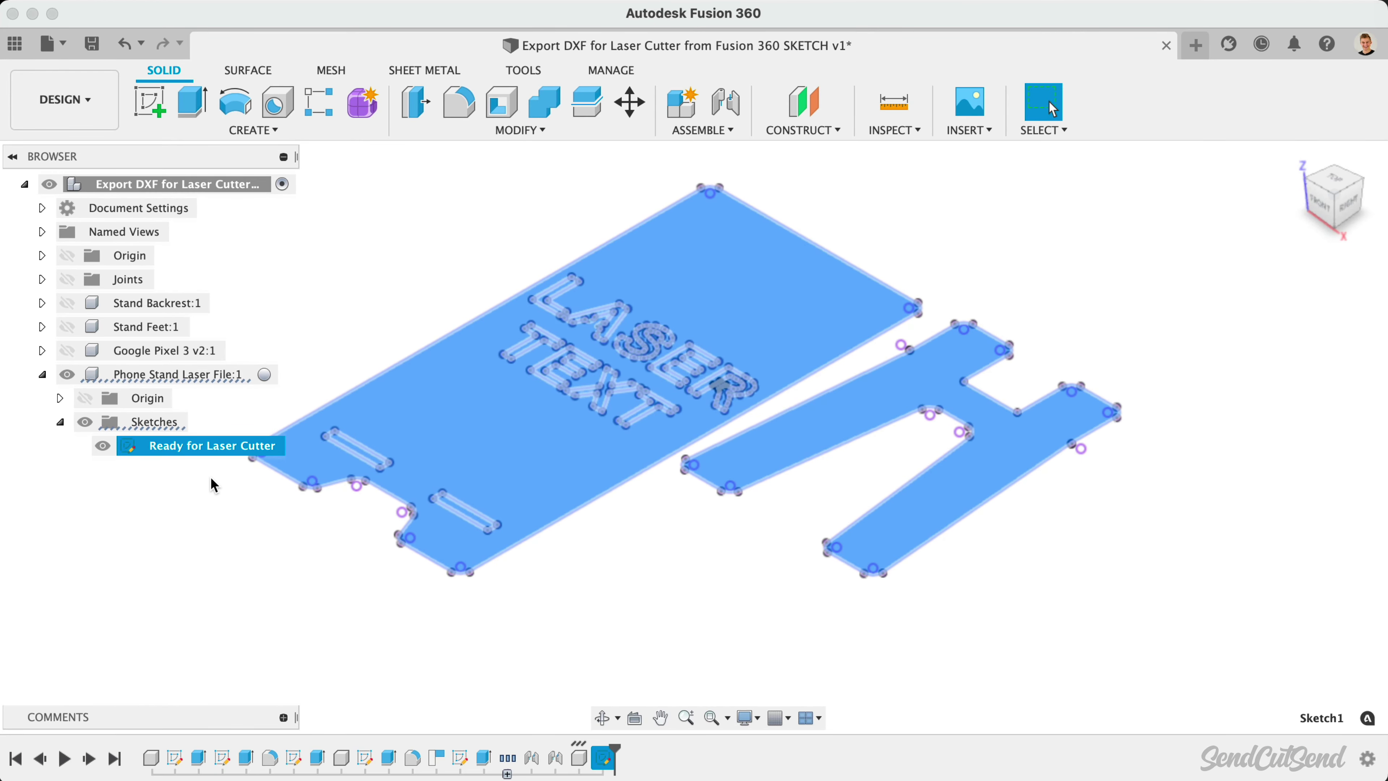
Save the Ready for Laser Cutter sketch as DXF 'Phone Stand for Laser' in Downloads.
{"action": "right_click", "coordinate": [212, 446]}
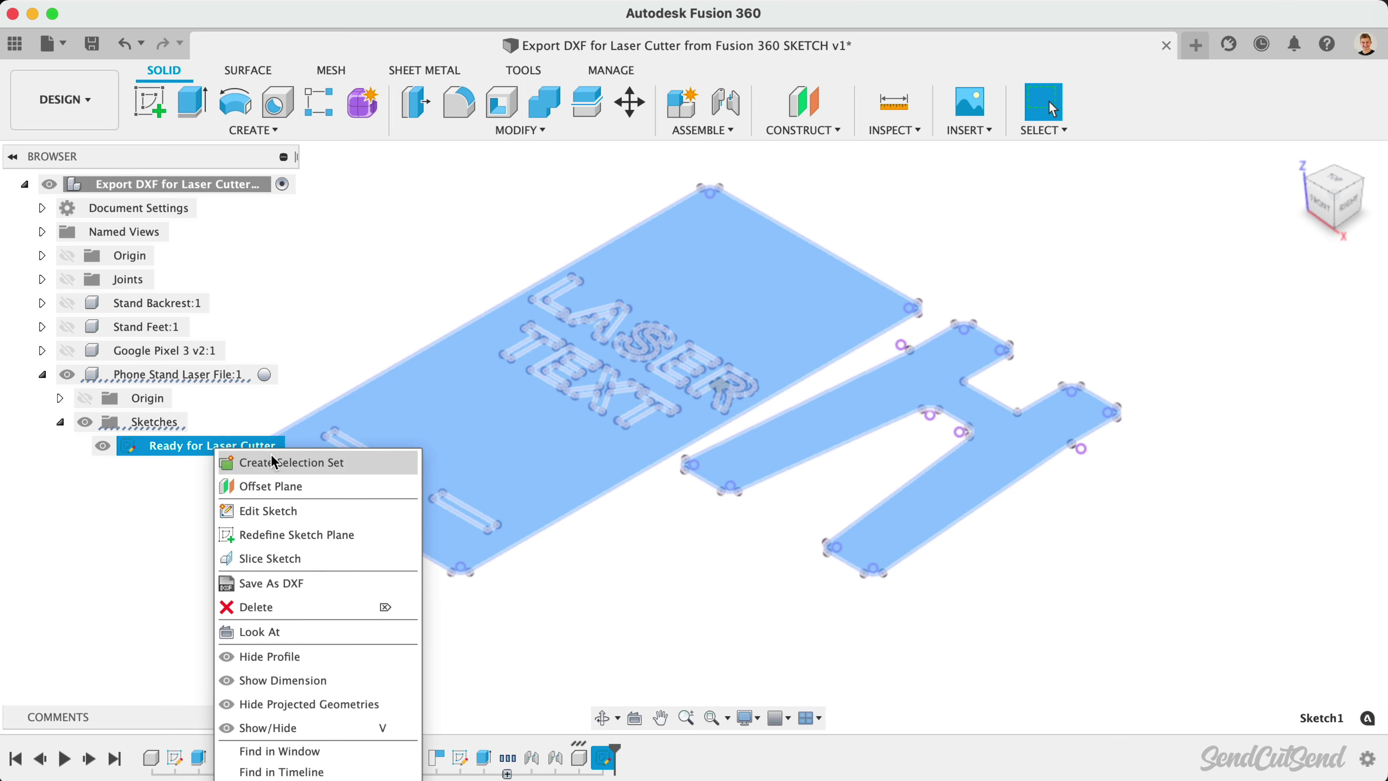
{"action": "left_click", "coordinate": [334, 589]}
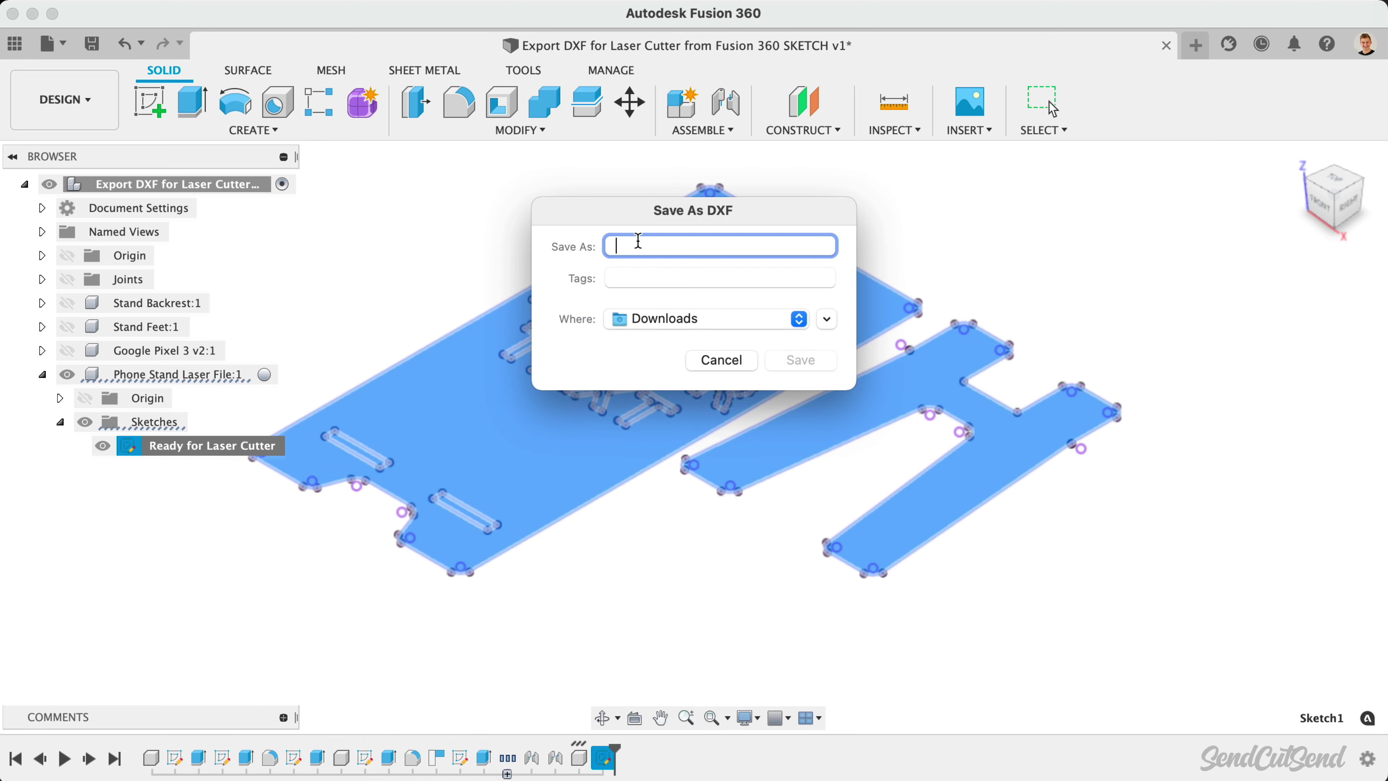
{"action": "type", "text": "Phone Stsand fo"}
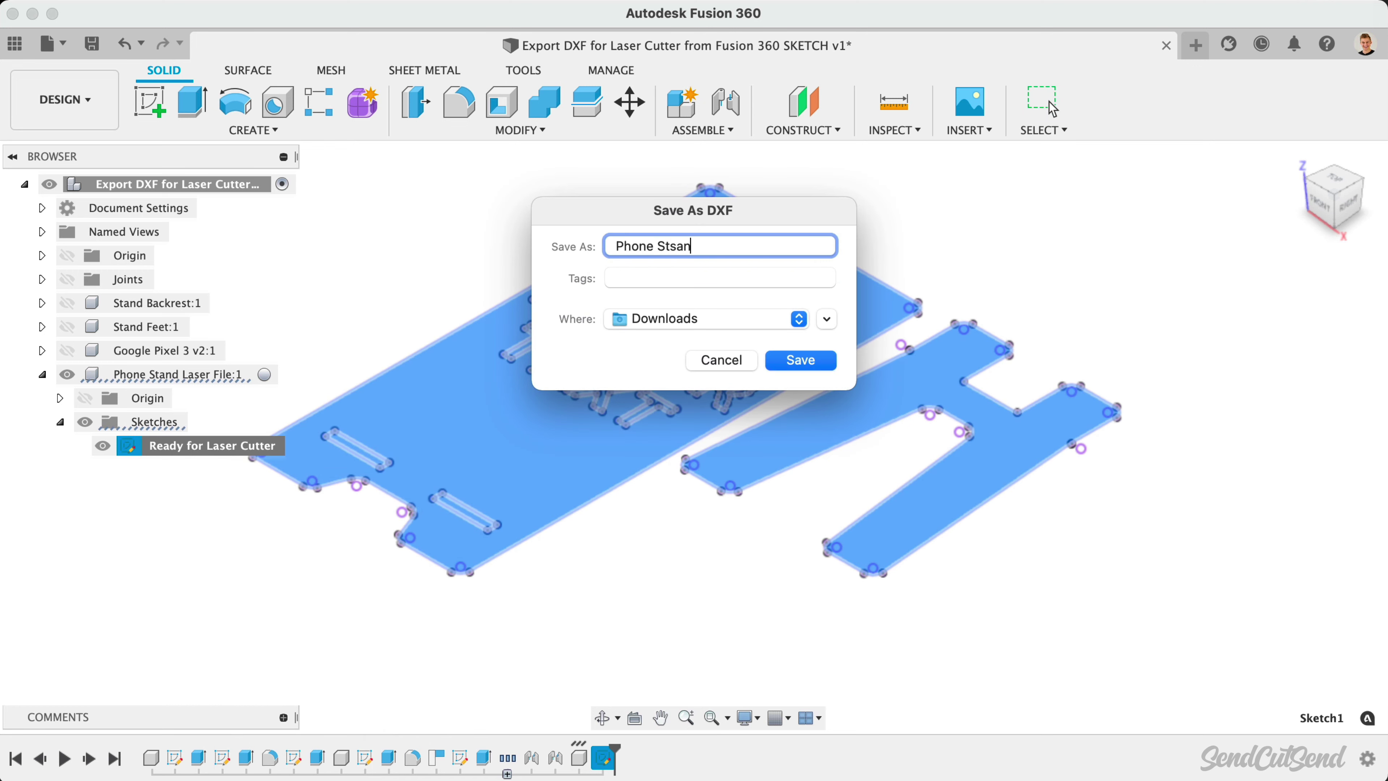
{"action": "key", "text": "BackSpace"}
{"action": "key", "text": "BackSpace"}
{"action": "key", "text": "BackSpace"}
{"action": "key", "text": "BackSpace"}
{"action": "key", "text": "BackSpace"}
{"action": "key", "text": "BackSpace"}
{"action": "key", "text": "BackSpace"}
{"action": "type", "text": "and for Laser"}
{"action": "left_click", "coordinate": [783, 362]}
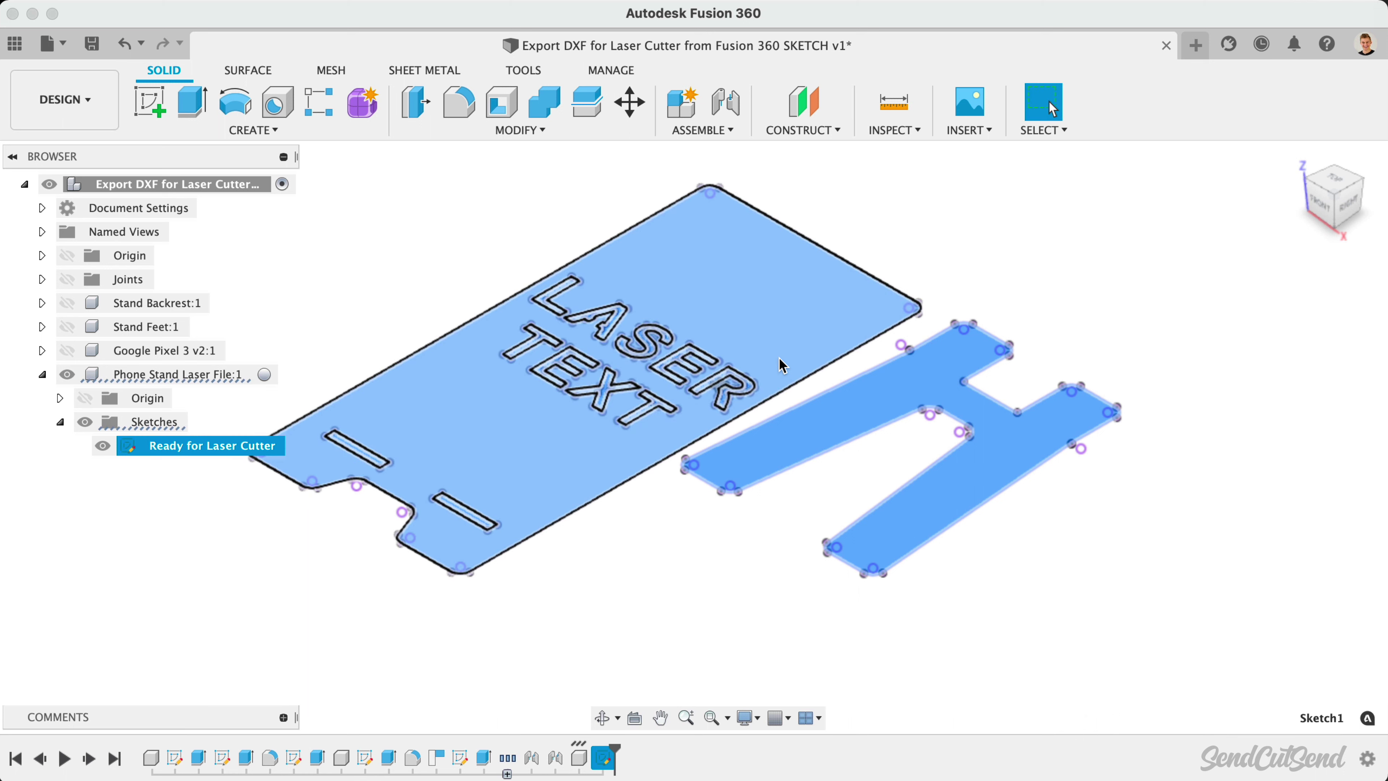
{"action": "left_click", "coordinate": [680, 575]}
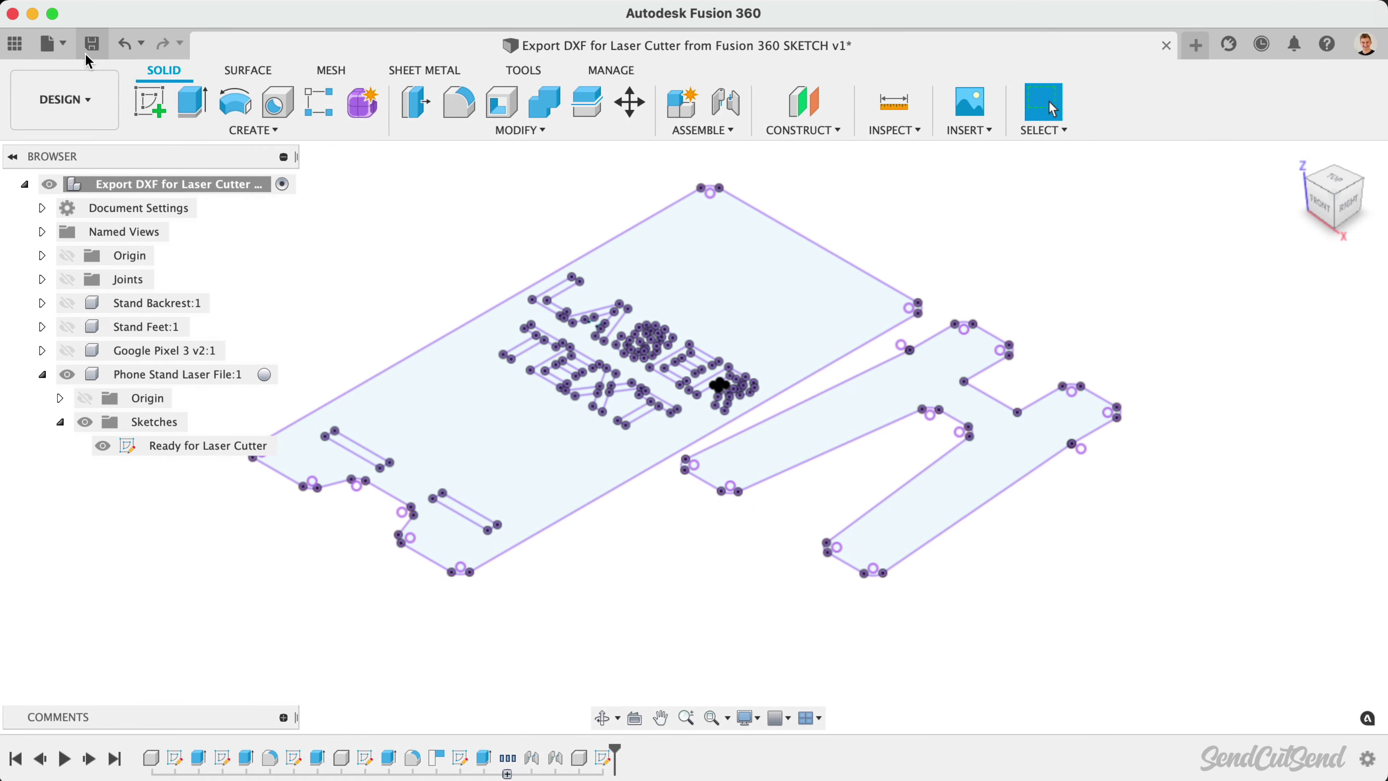
Open the Phone Stand for Laser DXF from the computer, placing it on the XZ plane.
{"action": "left_click", "coordinate": [65, 45]}
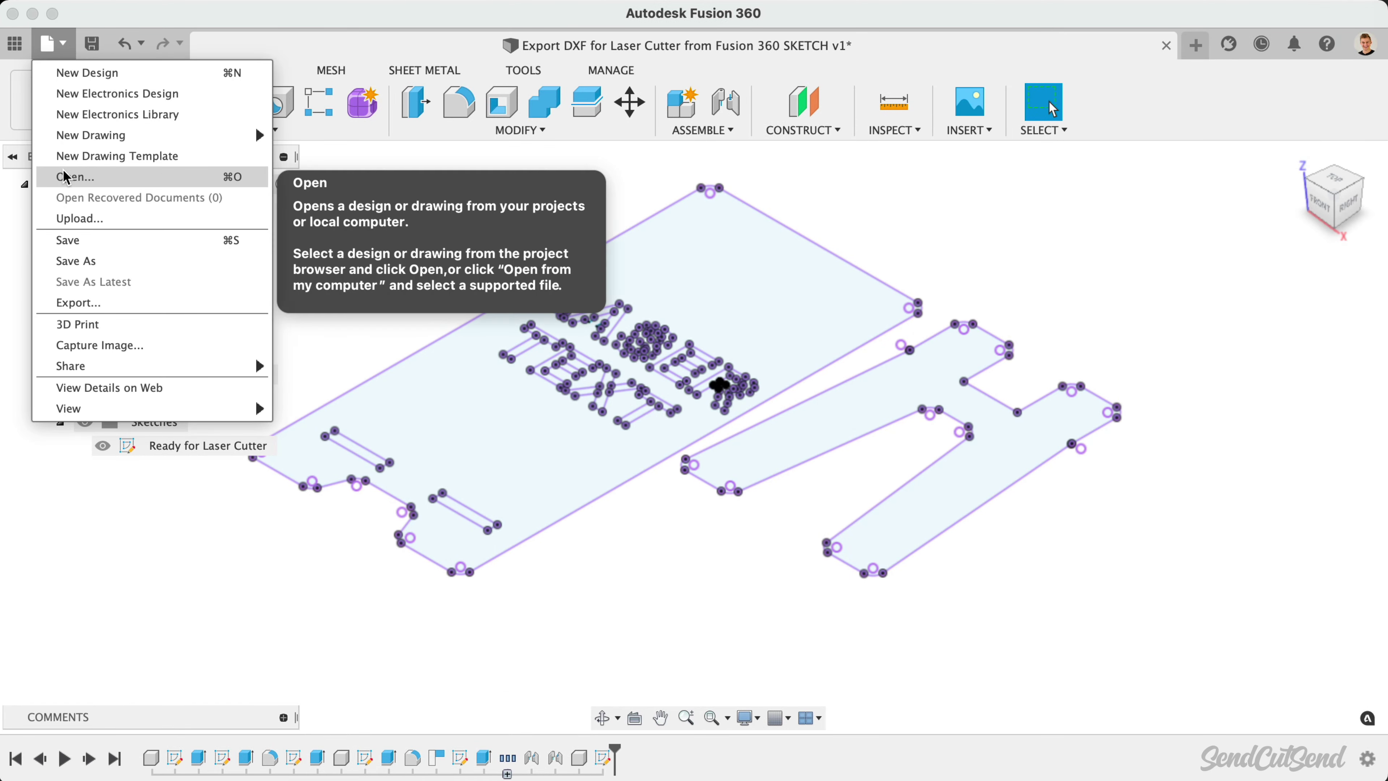
{"action": "left_click", "coordinate": [75, 176]}
{"action": "left_click", "coordinate": [350, 585]}
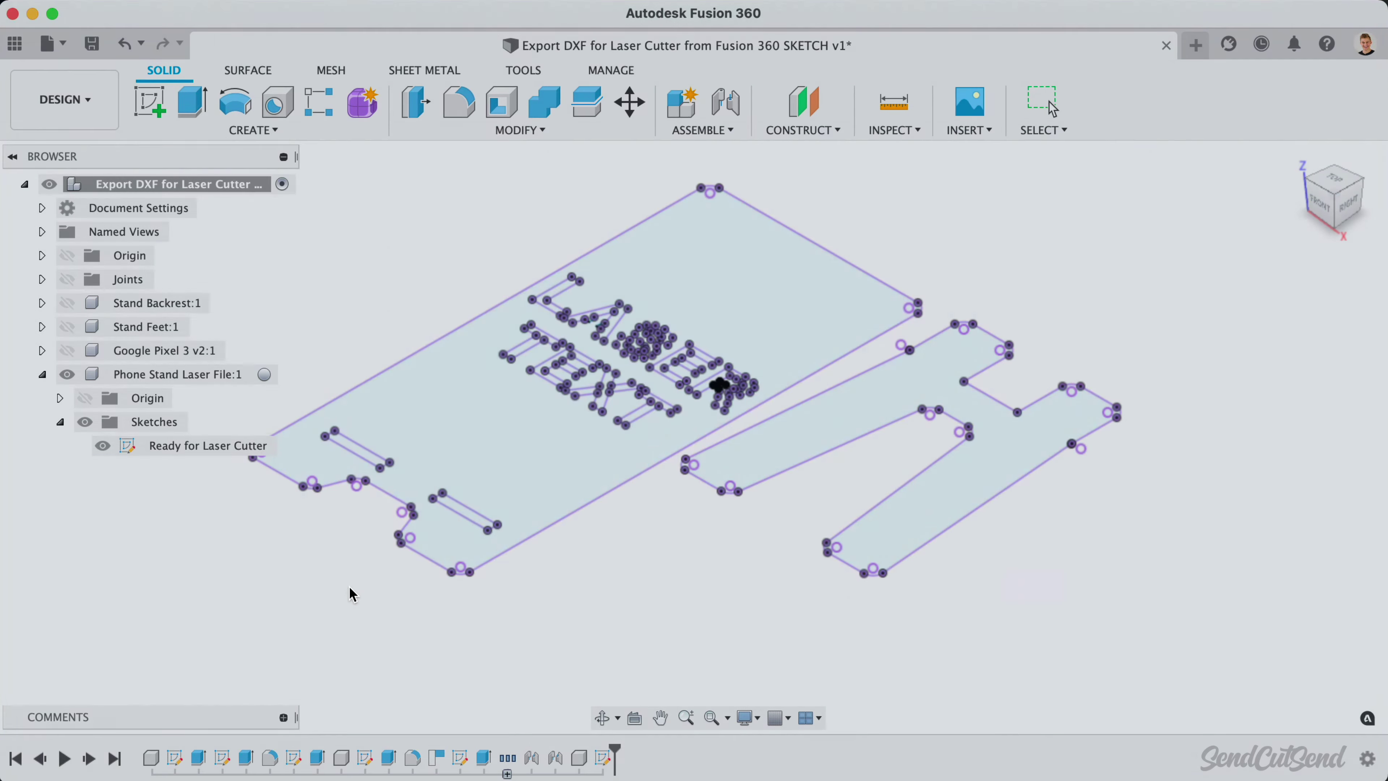
{"action": "left_click", "coordinate": [565, 15]}
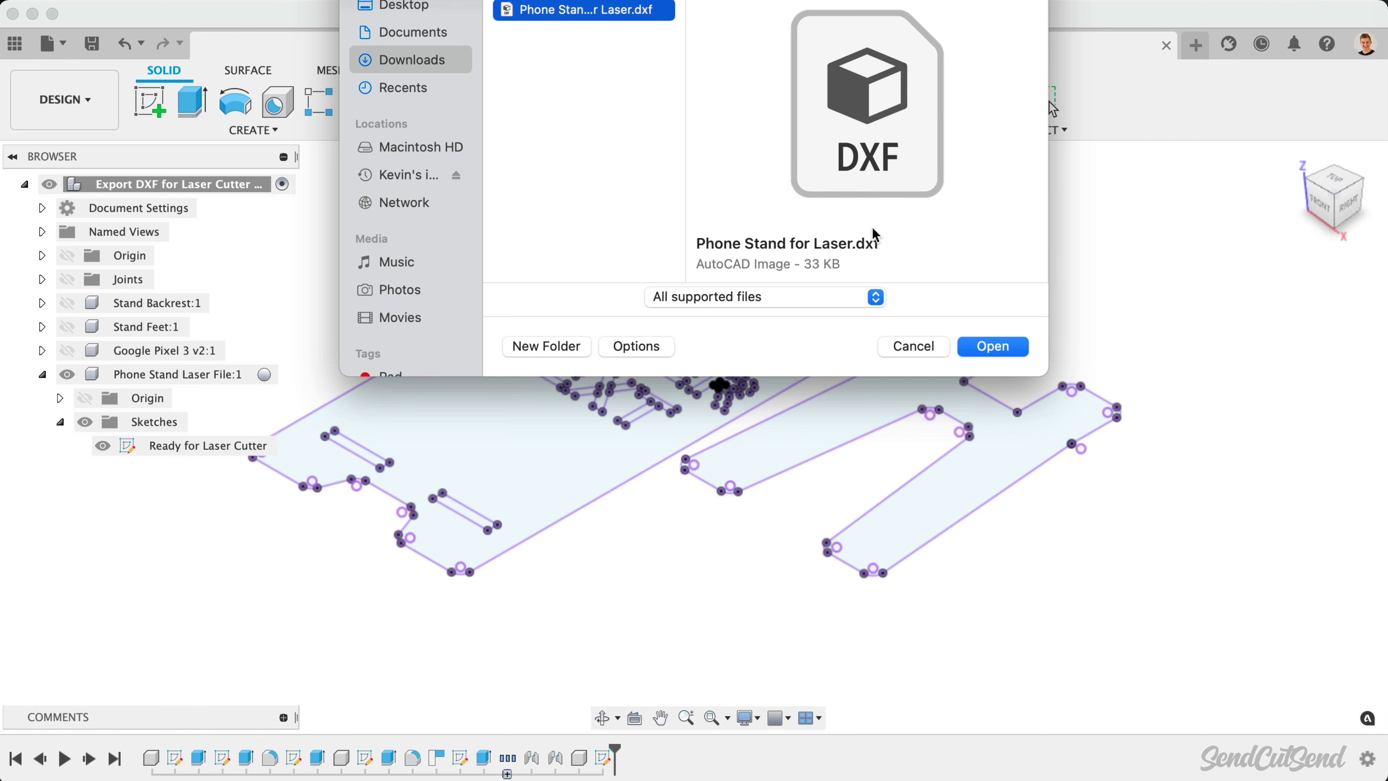
{"action": "left_click", "coordinate": [990, 350]}
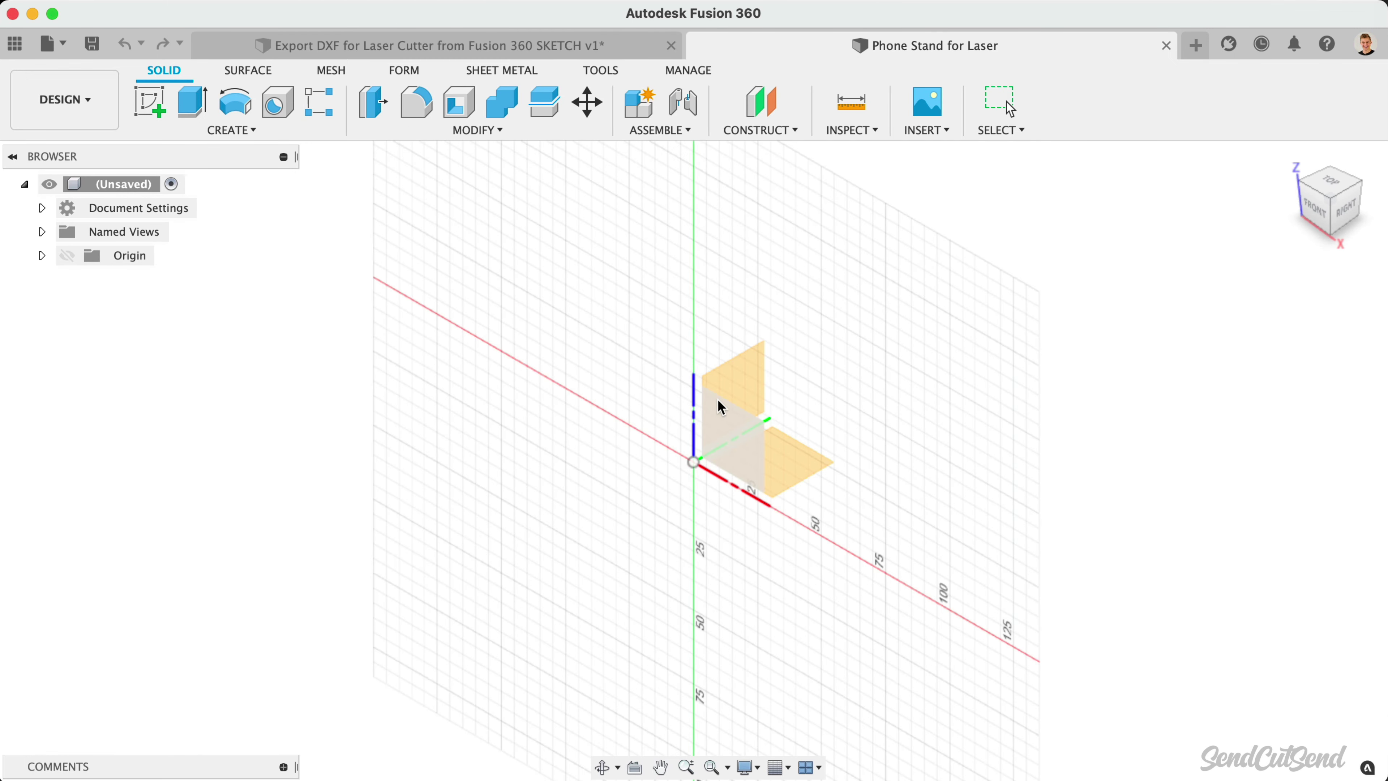
{"action": "left_click", "coordinate": [722, 410]}
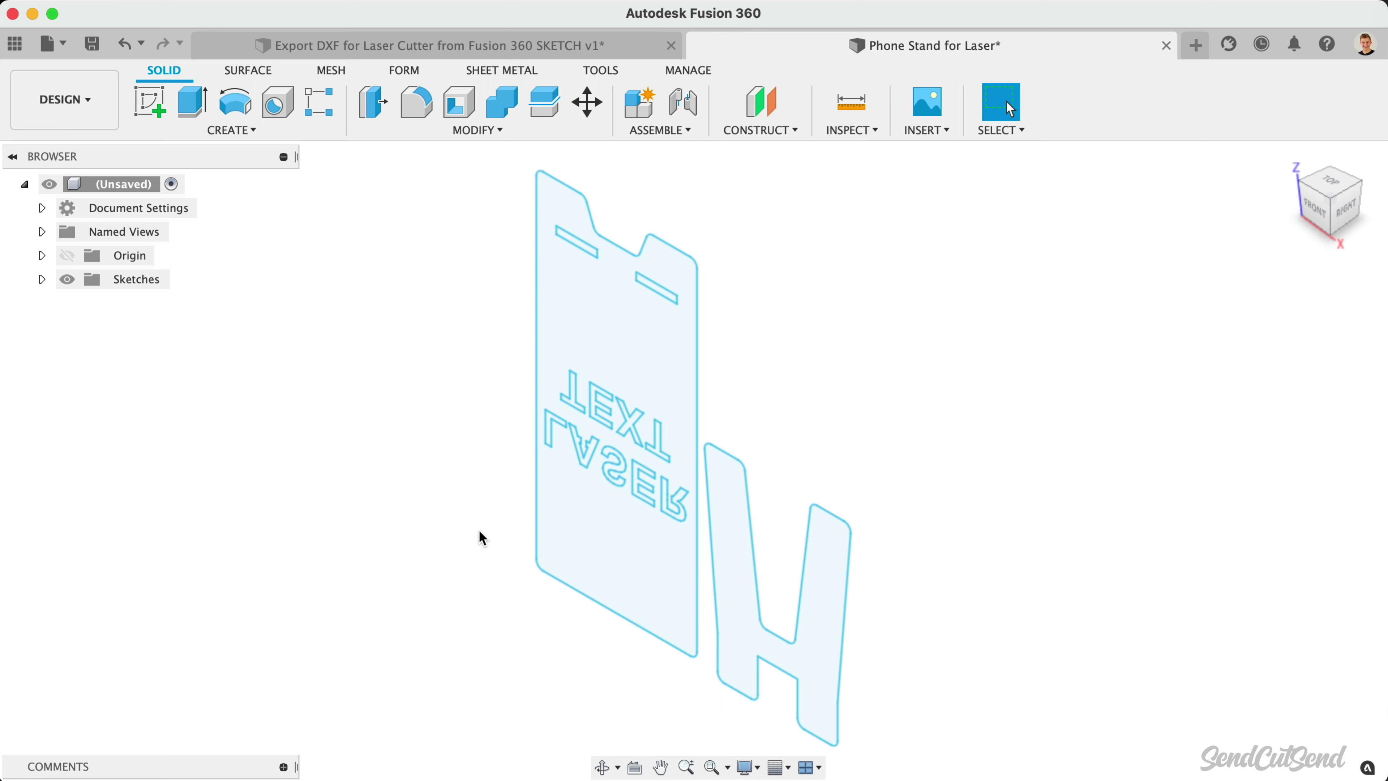
View the imported outlines from the front, selecting the feet and backrest profiles.
{"action": "left_click", "coordinate": [732, 610]}
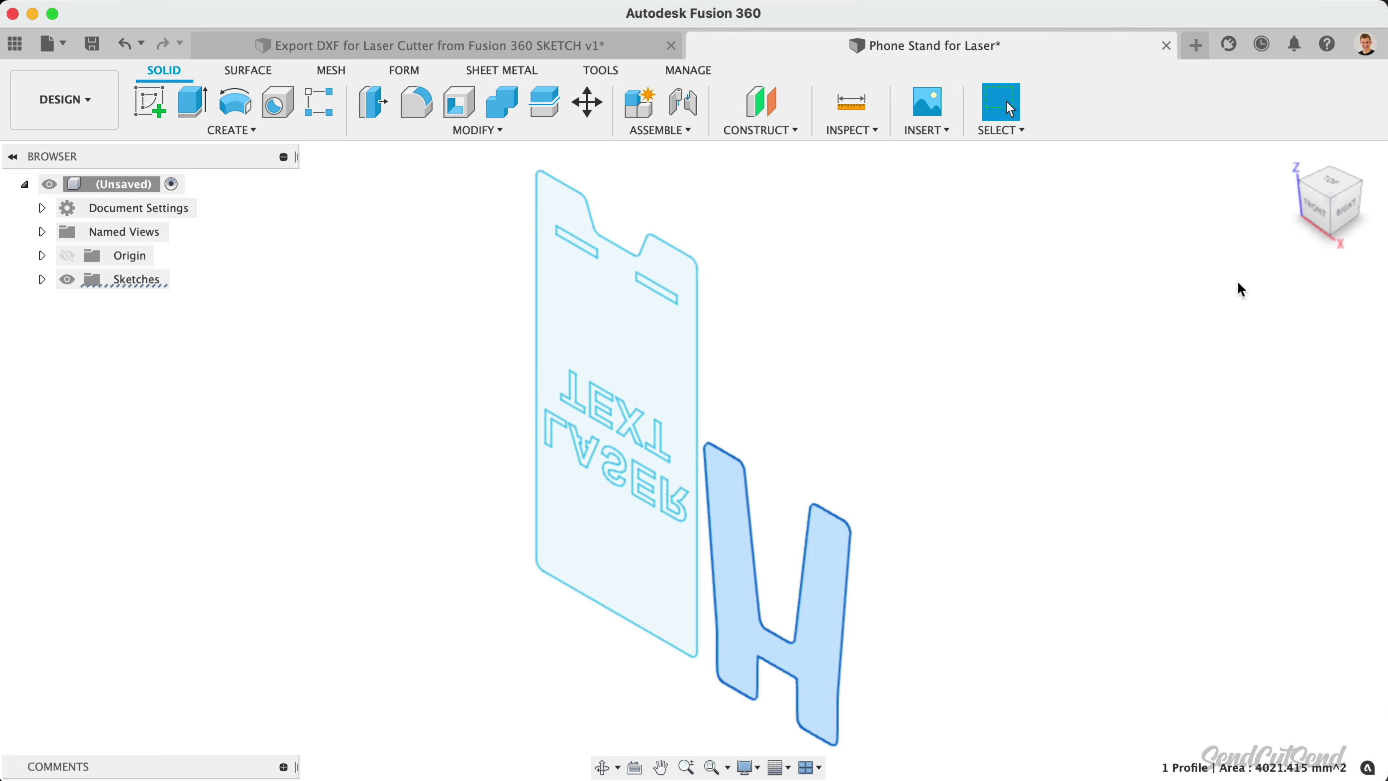
{"action": "left_click", "coordinate": [1313, 214]}
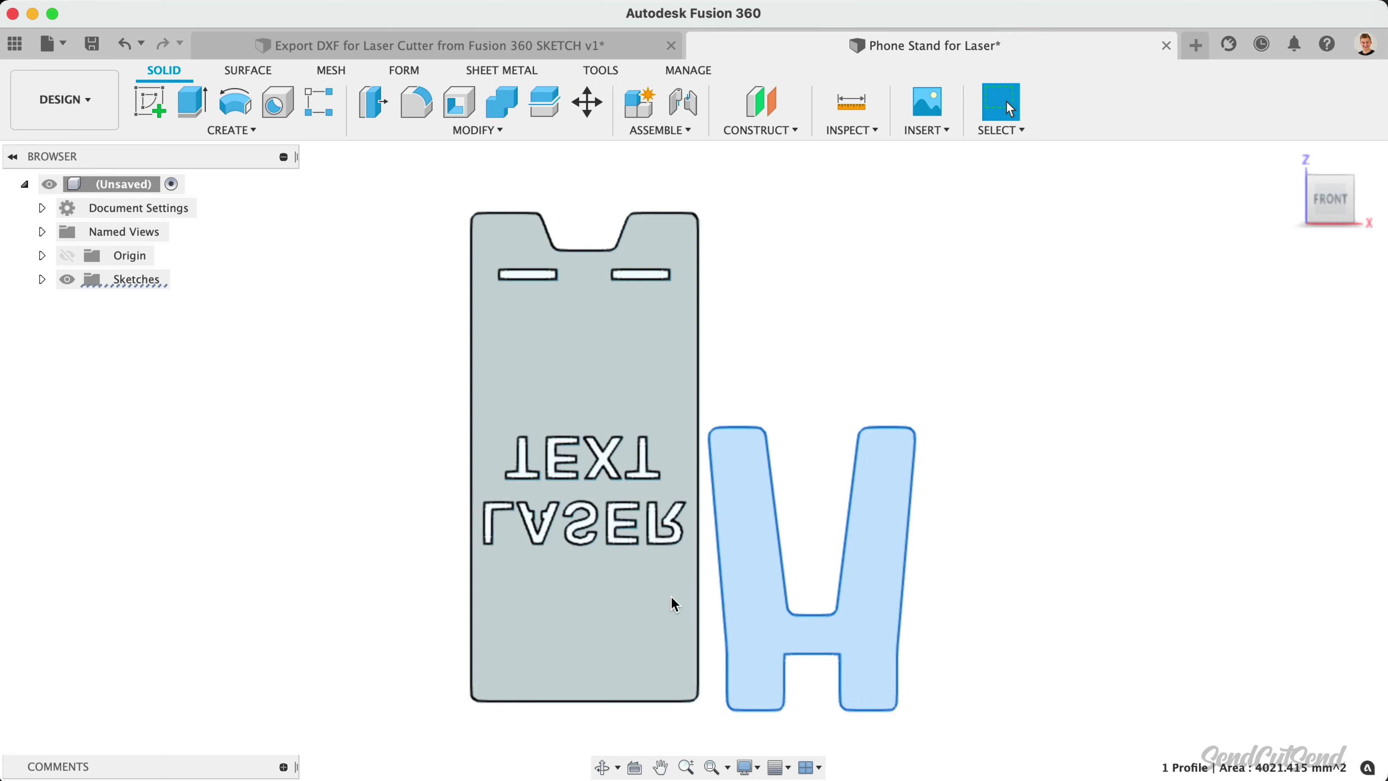
{"action": "left_click", "coordinate": [675, 603]}
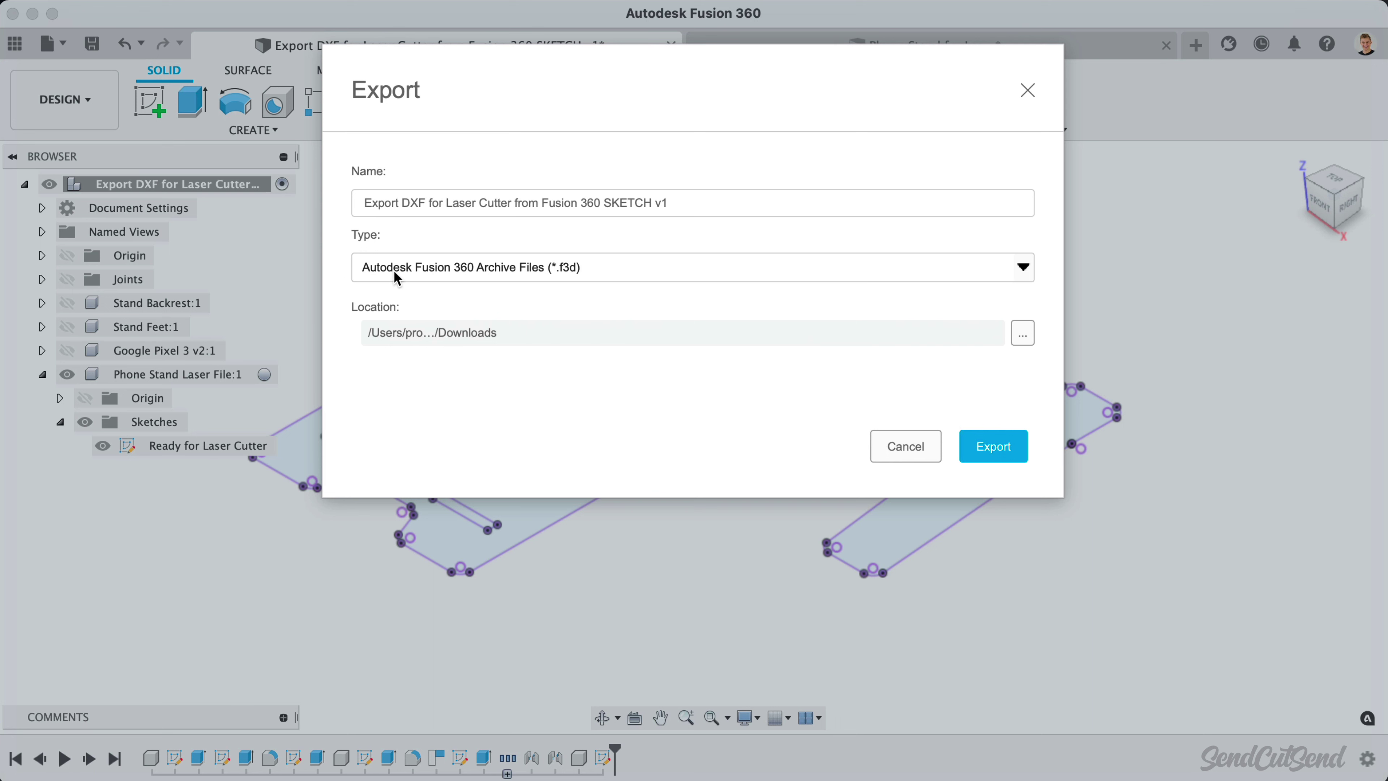
Review the Export dialog's file type list, then cancel without exporting.
{"action": "left_click", "coordinate": [396, 270]}
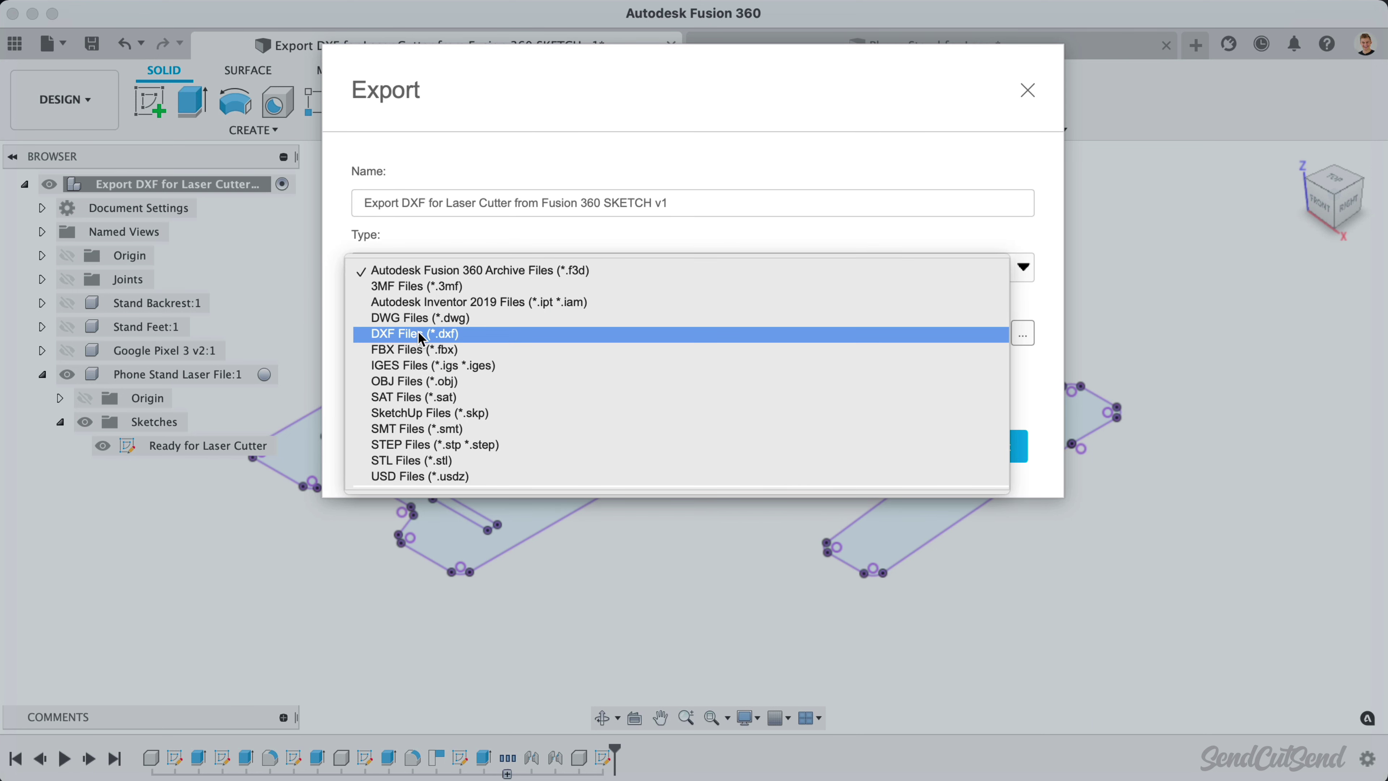
{"action": "left_click", "coordinate": [490, 335]}
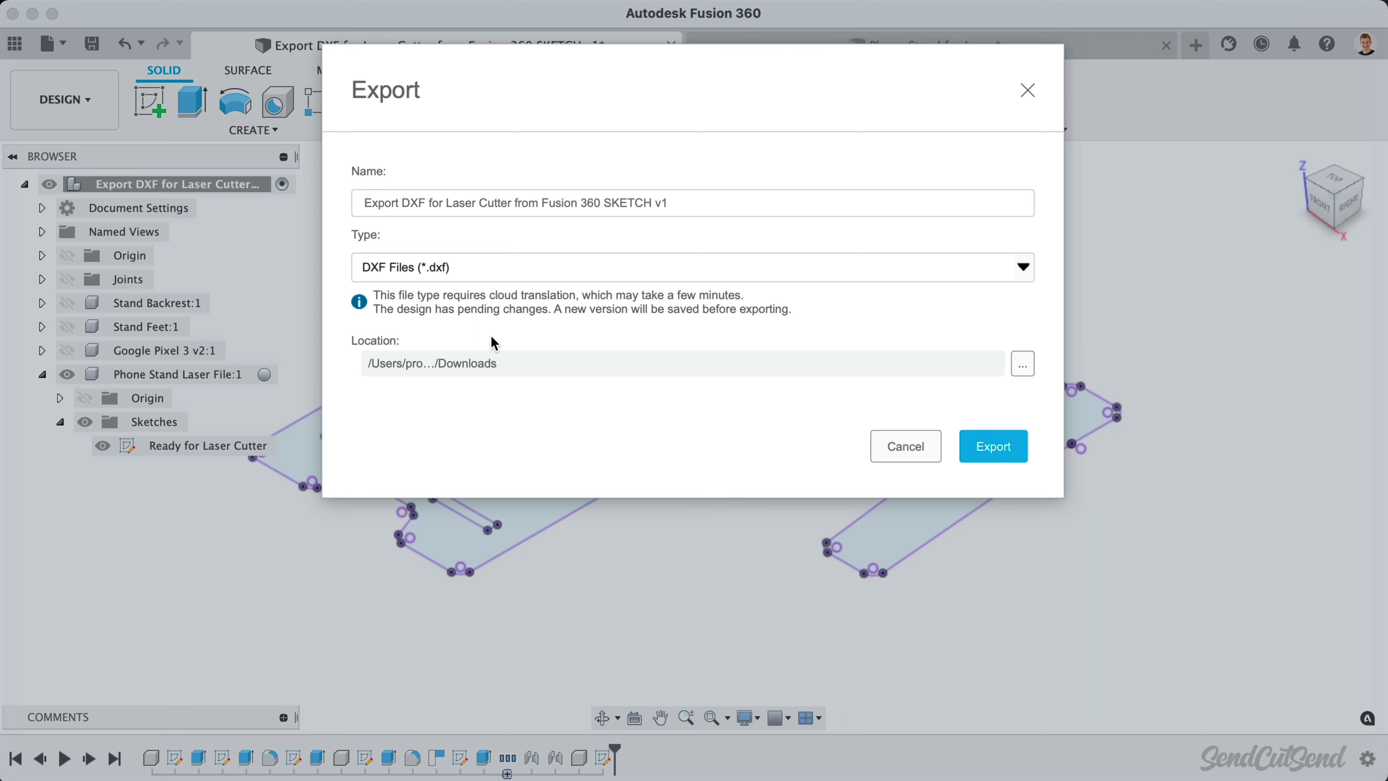
{"action": "left_click", "coordinate": [904, 448]}
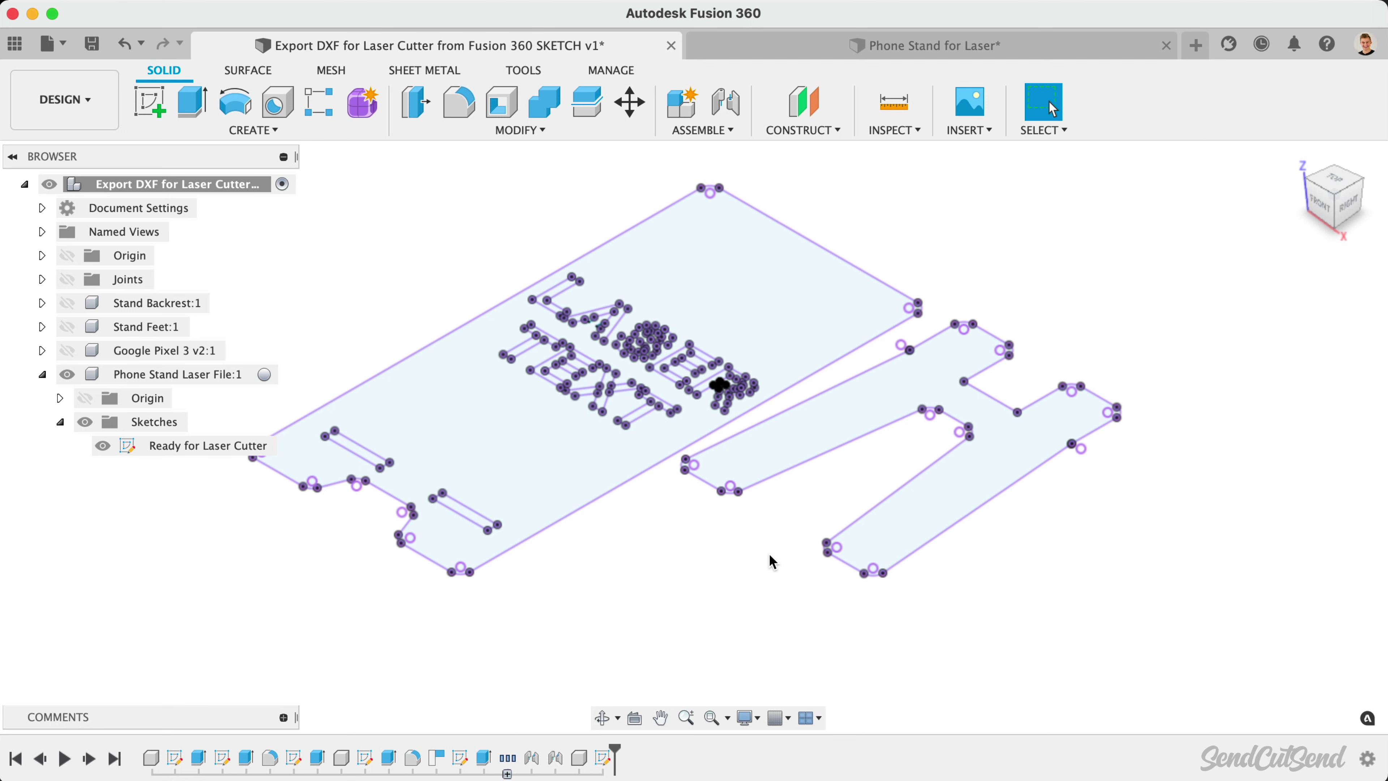
With the sketch's feet profile selected, set the Export type to DXF Files (*.dxf).
{"action": "left_click", "coordinate": [572, 449]}
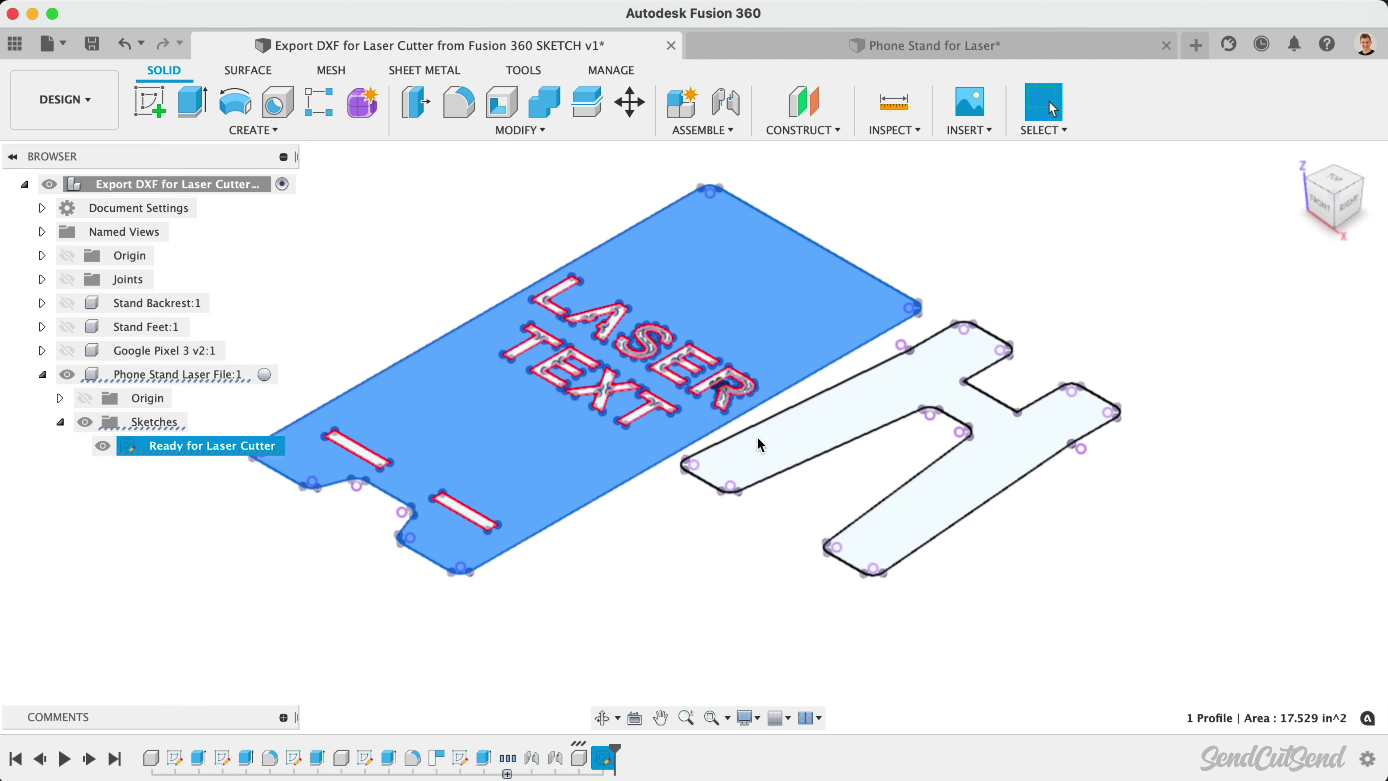
{"action": "left_click", "coordinate": [760, 445]}
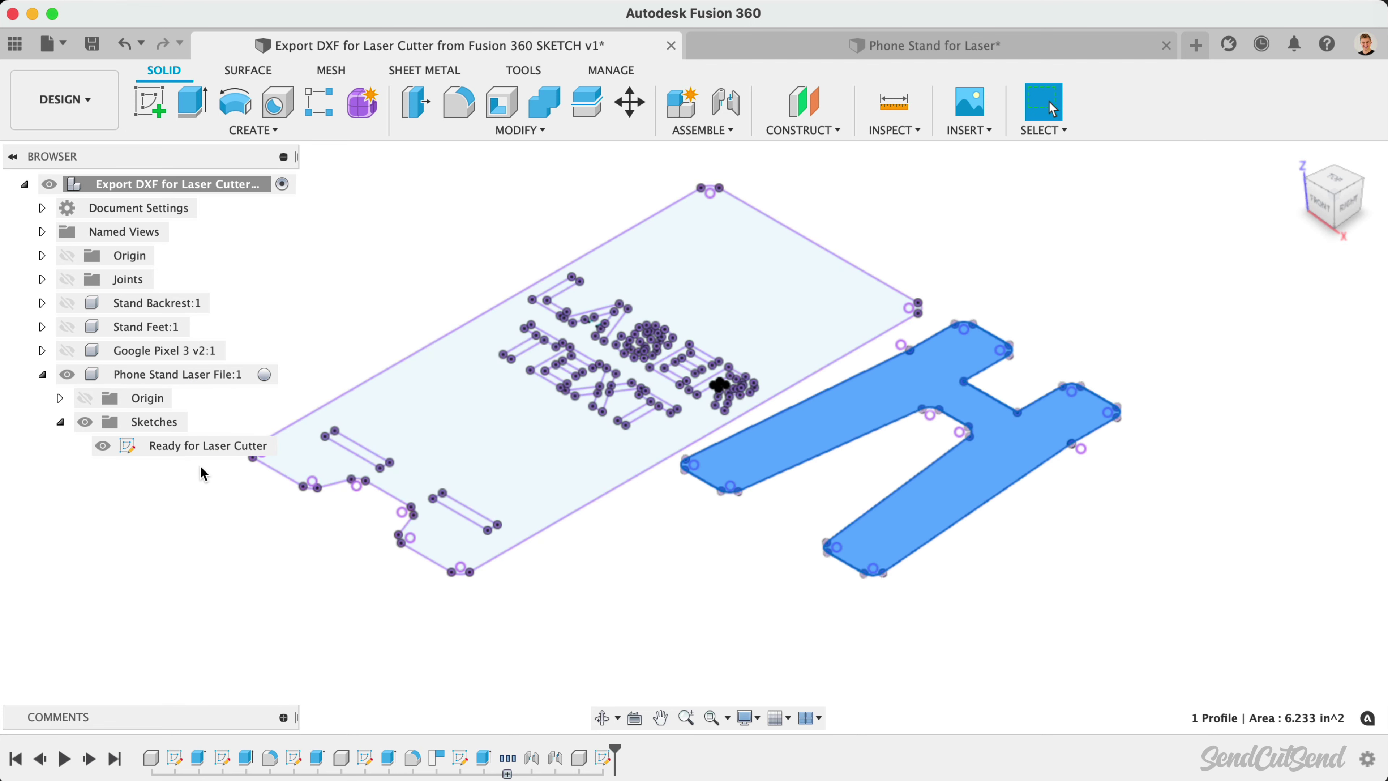
{"action": "left_click", "coordinate": [52, 42]}
{"action": "left_click", "coordinate": [83, 299]}
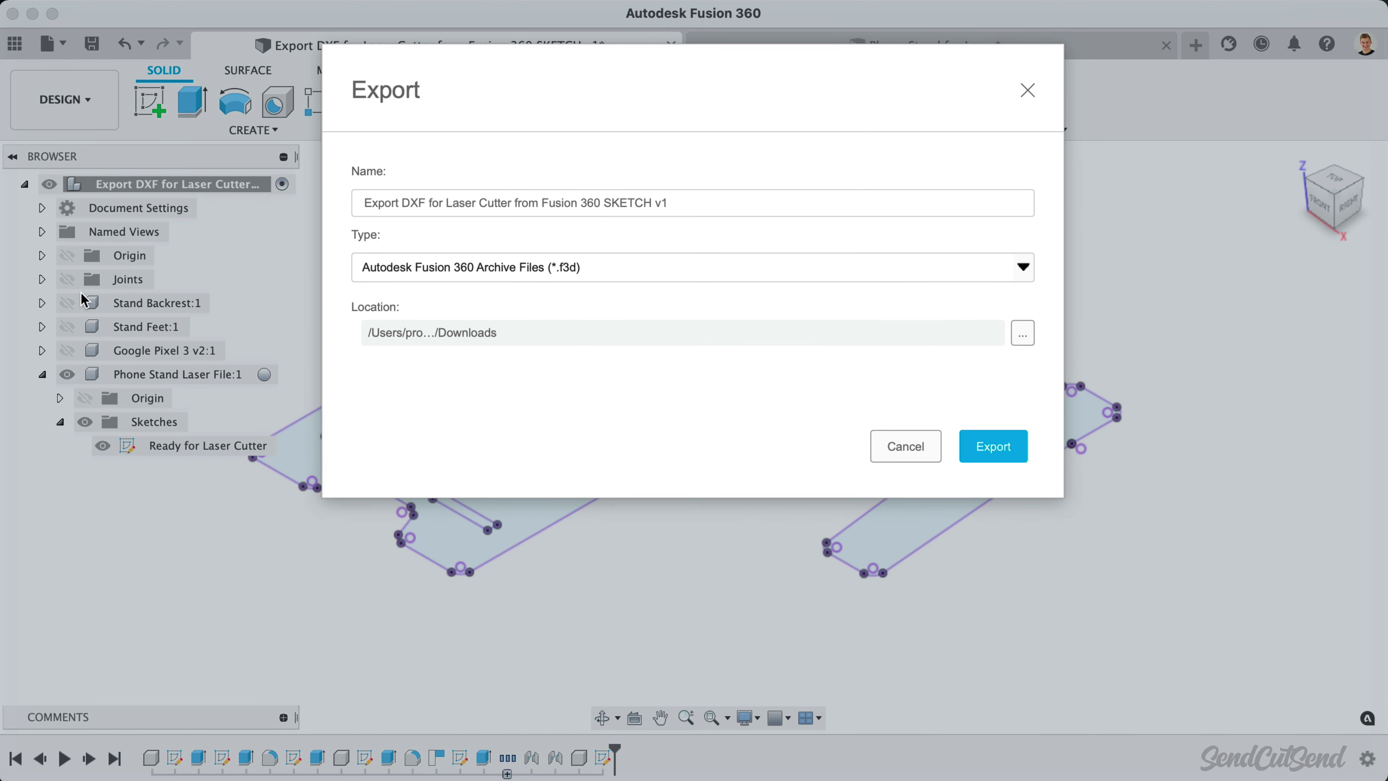
{"action": "left_click", "coordinate": [397, 273]}
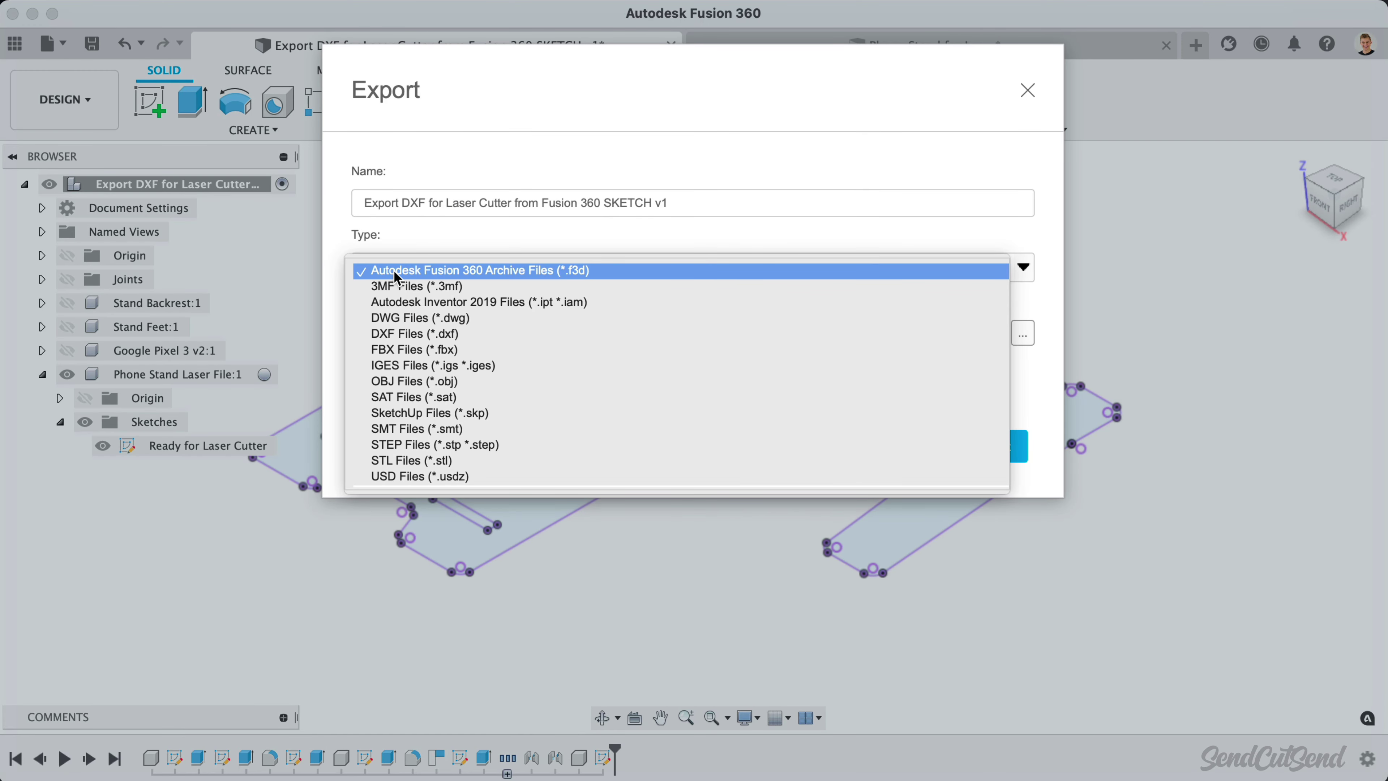
{"action": "left_click", "coordinate": [492, 335]}
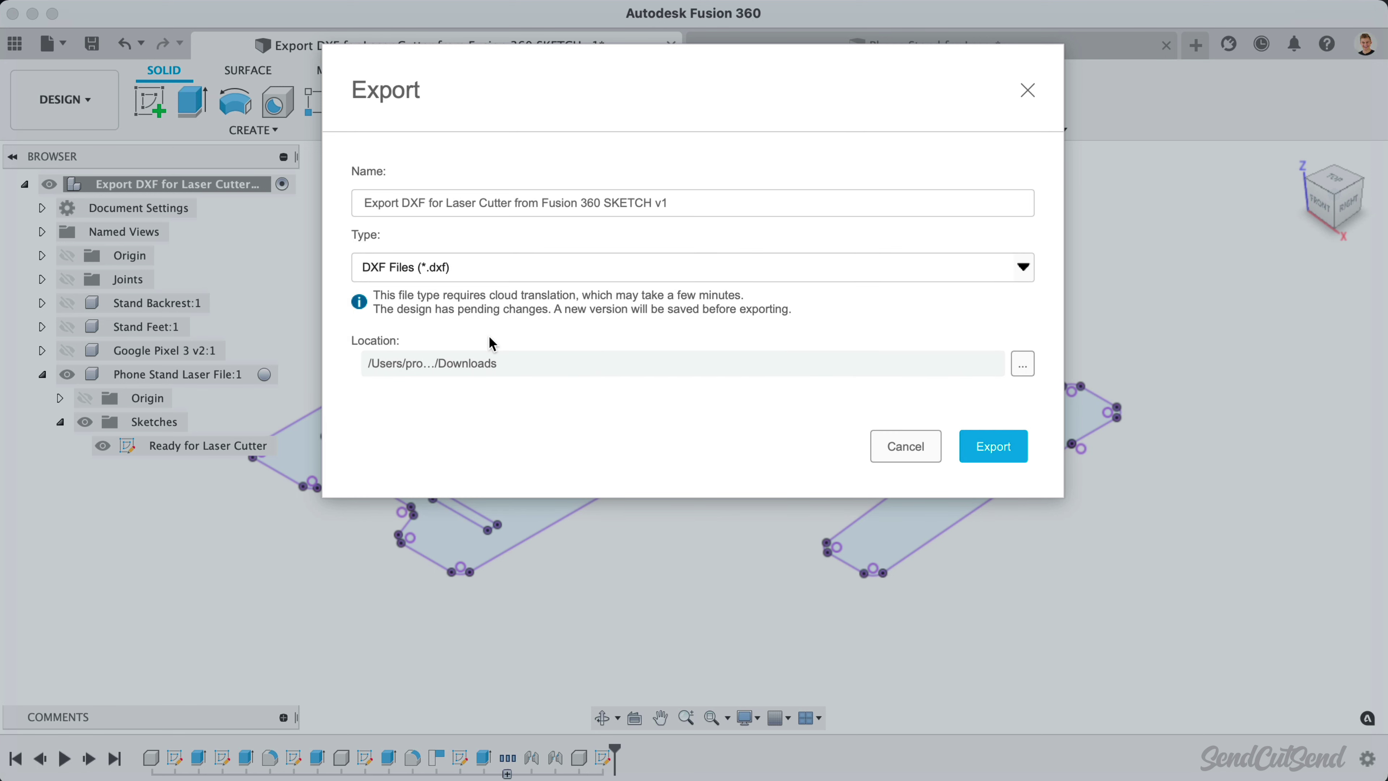